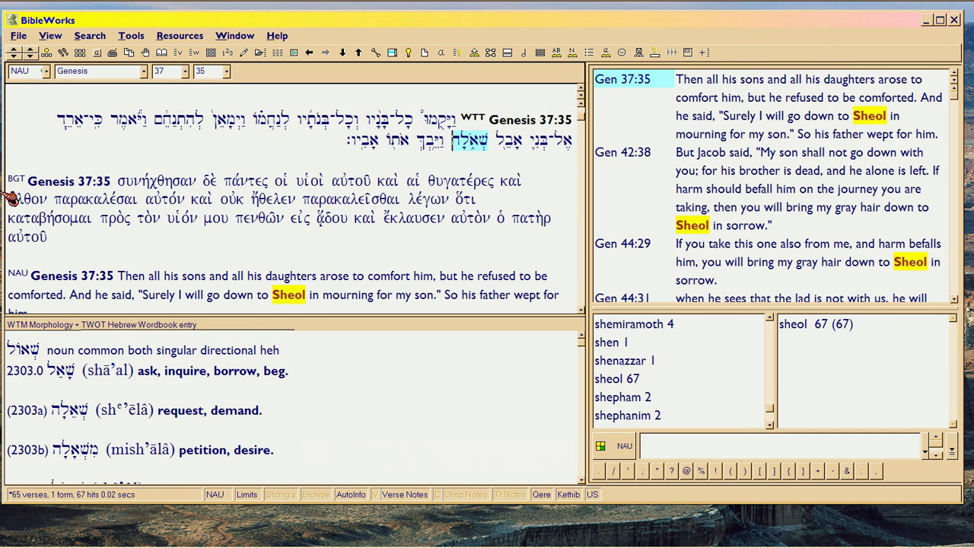
Step: Show the empty Genesis 37:35 verse note beside its Hebrew, Greek and NAU text
mouse_move(27, 179)
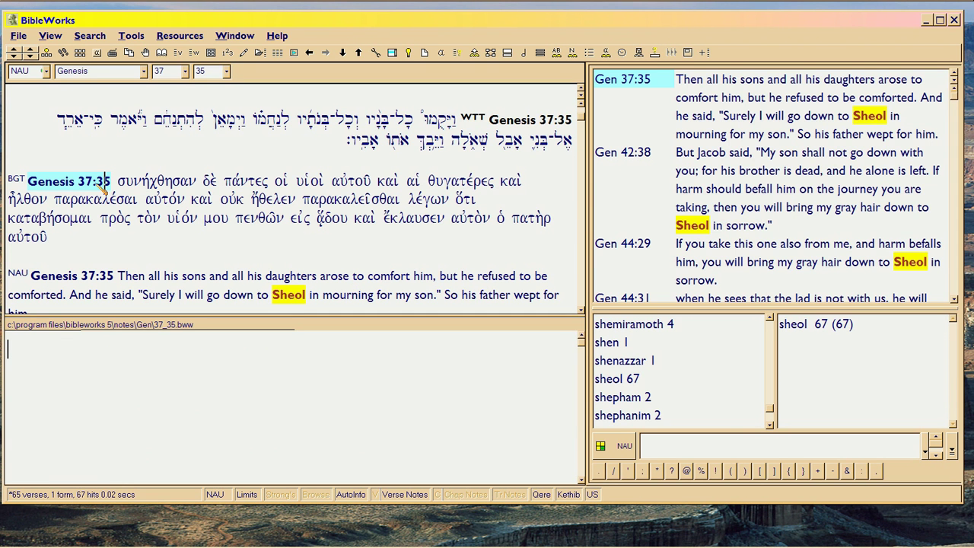
Step: Show TWOT entry 2303c for she'ol and select its gloss 'sheol, grave, hell, pit.'
mouse_move(498, 145)
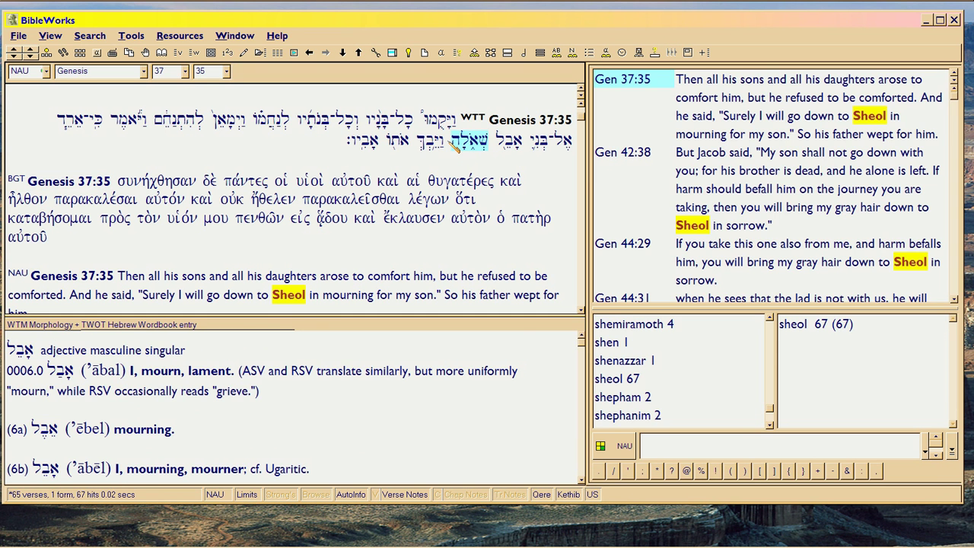
mouse_move(475, 185)
mouse_move(466, 151)
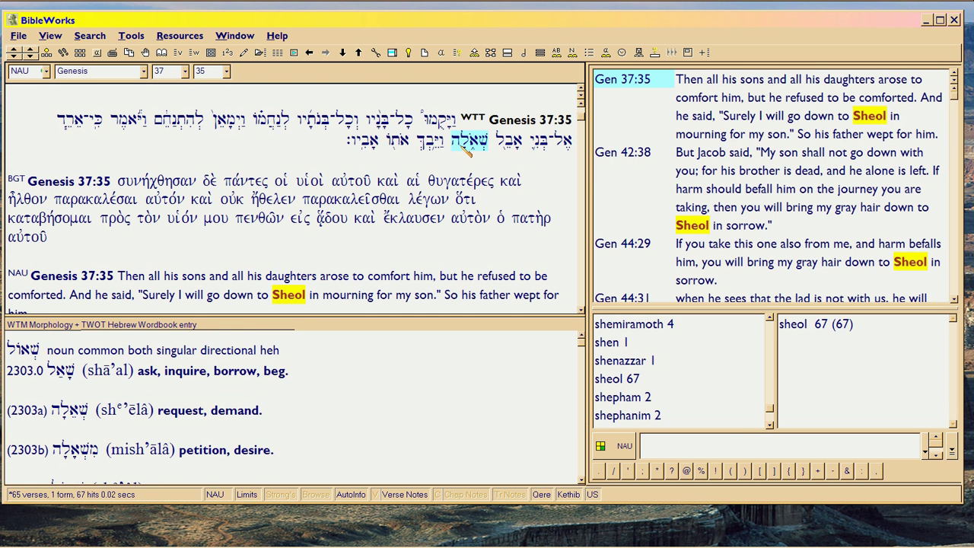
click(334, 392)
scroll(342, 404, down, 1)
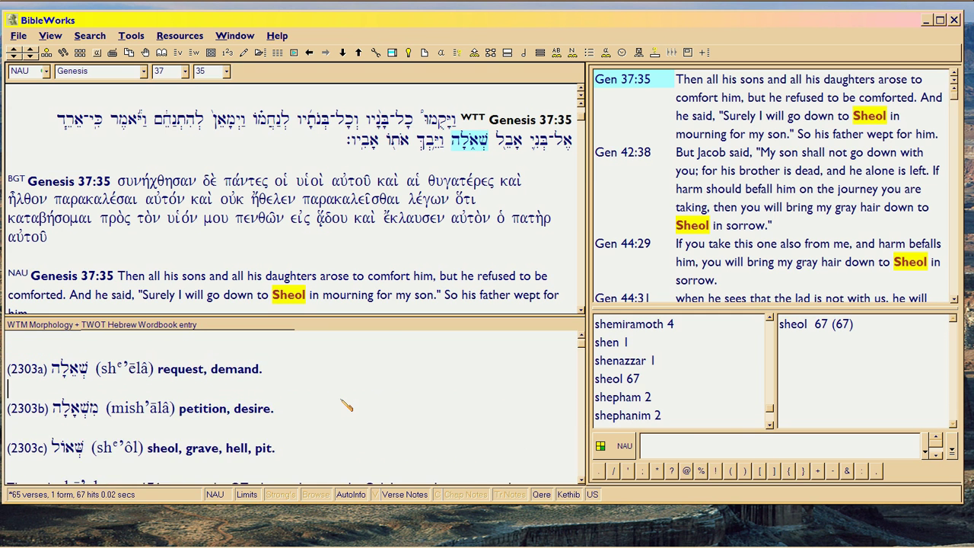
scroll(346, 405, down, 1)
click(280, 411)
drag(279, 411, 146, 411)
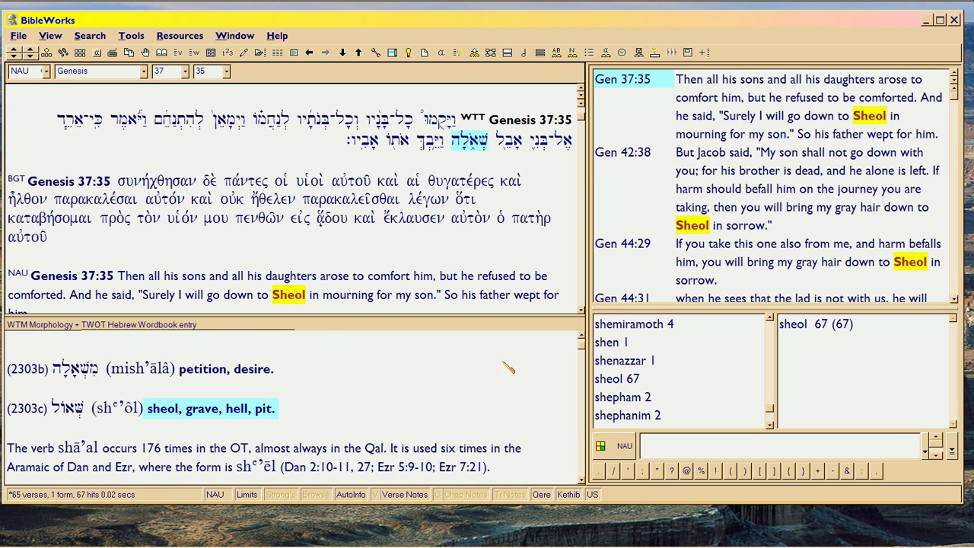
Step: Load the UBS and Friberg entries defining ᾅδου as Hades for Genesis 37:35
mouse_move(327, 218)
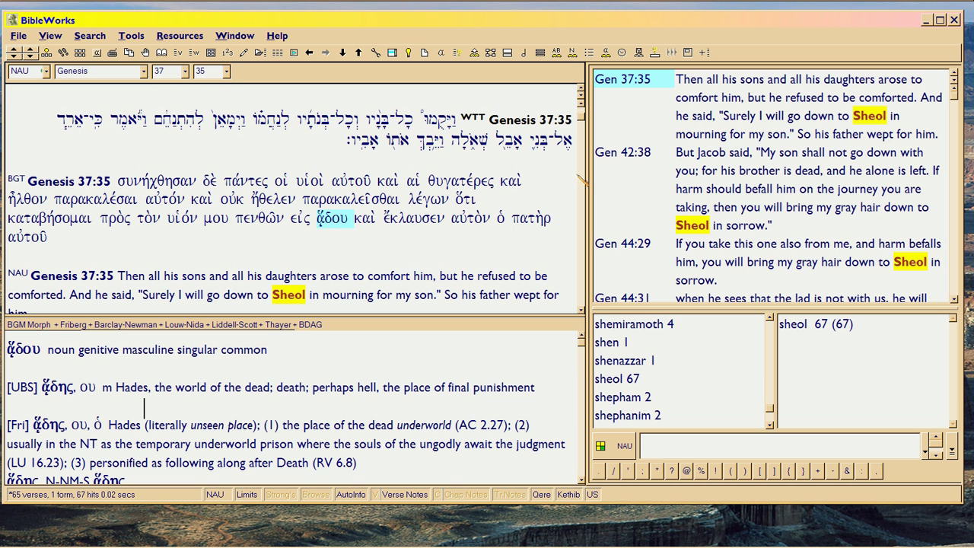
Step: Open Genesis 42:38, compare ᾅδου with שְׁאֹלָה, then advance to Genesis 44:29
click(632, 151)
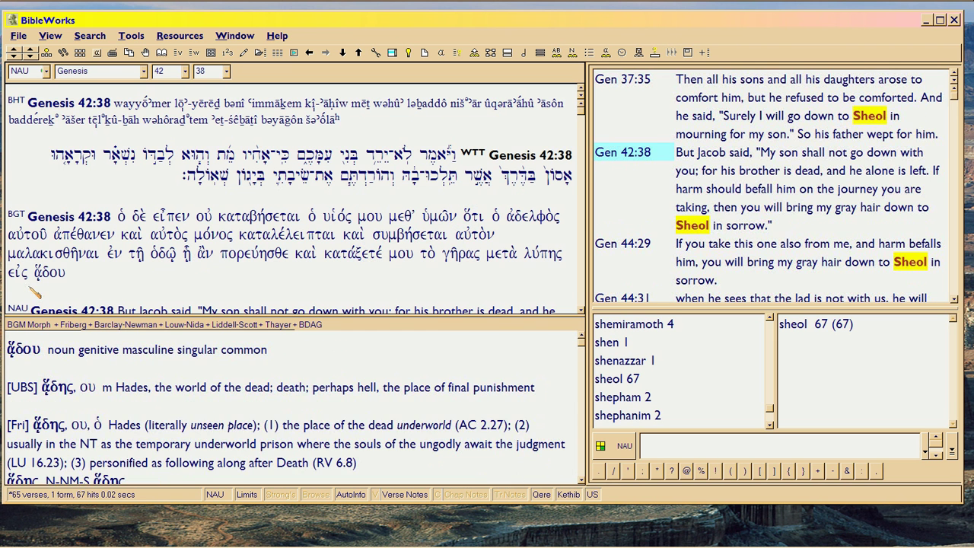
drag(35, 274, 67, 274)
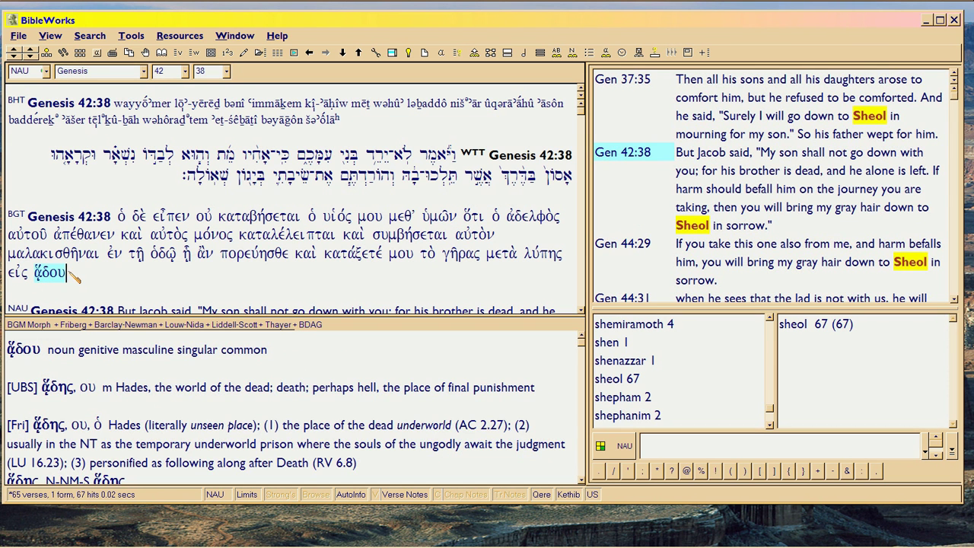
double_click(202, 182)
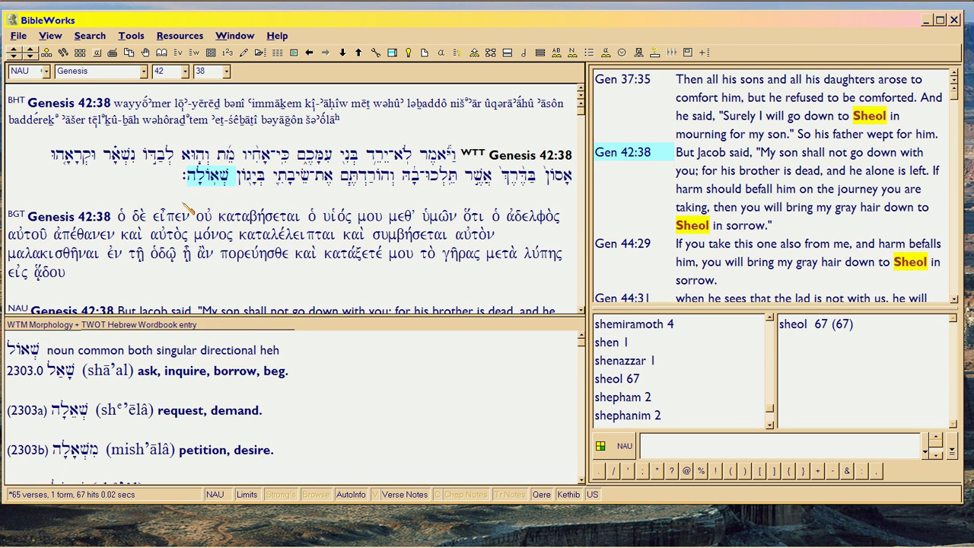
mouse_move(38, 278)
drag(47, 278, 67, 277)
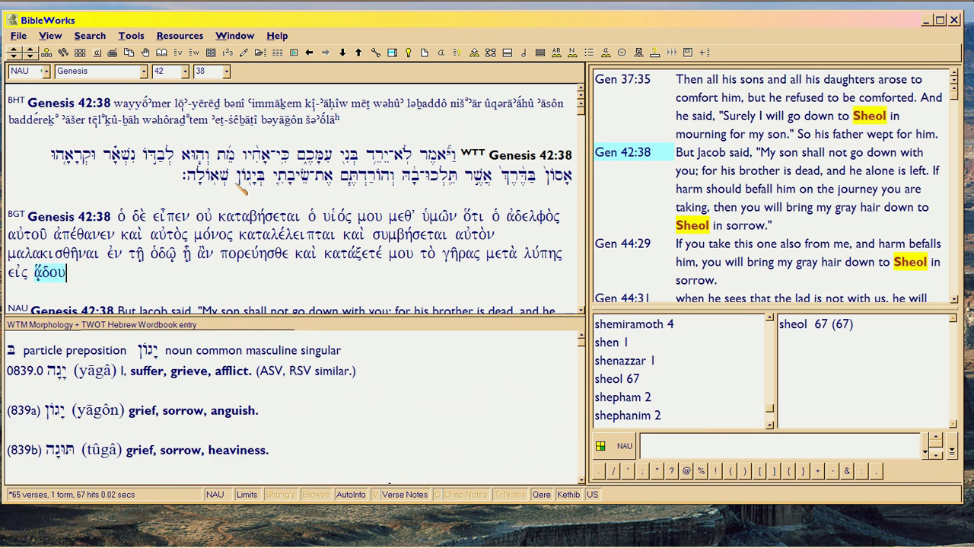
click(195, 185)
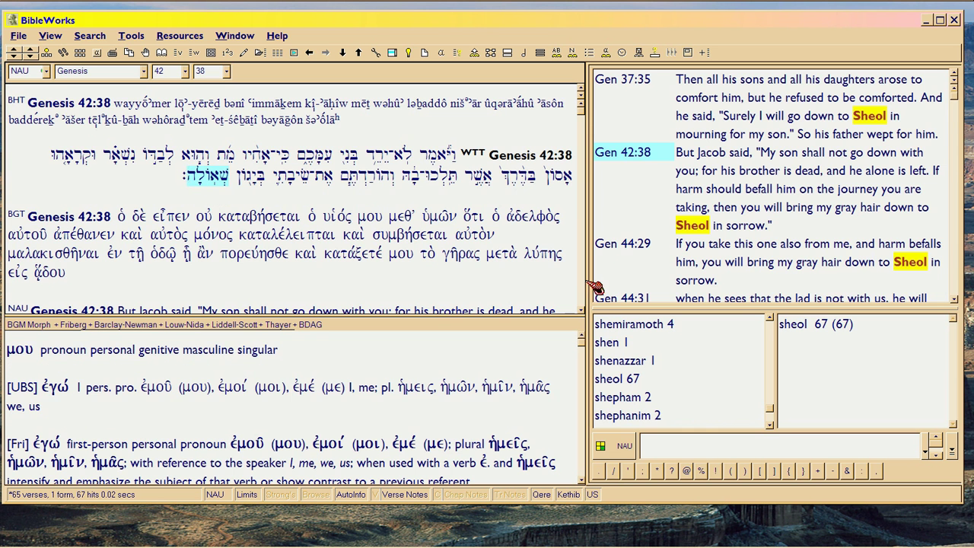
click(622, 251)
Step: Select ᾅδου, then שְׁאֹלָה, in Genesis 44:29 and advance to Numbers 16:30
scroll(622, 259, down, 4)
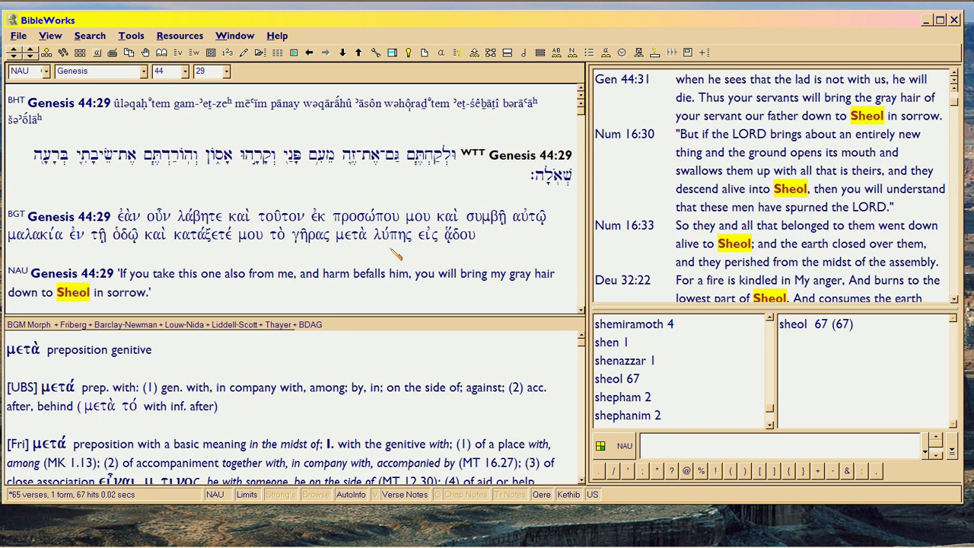
double_click(450, 237)
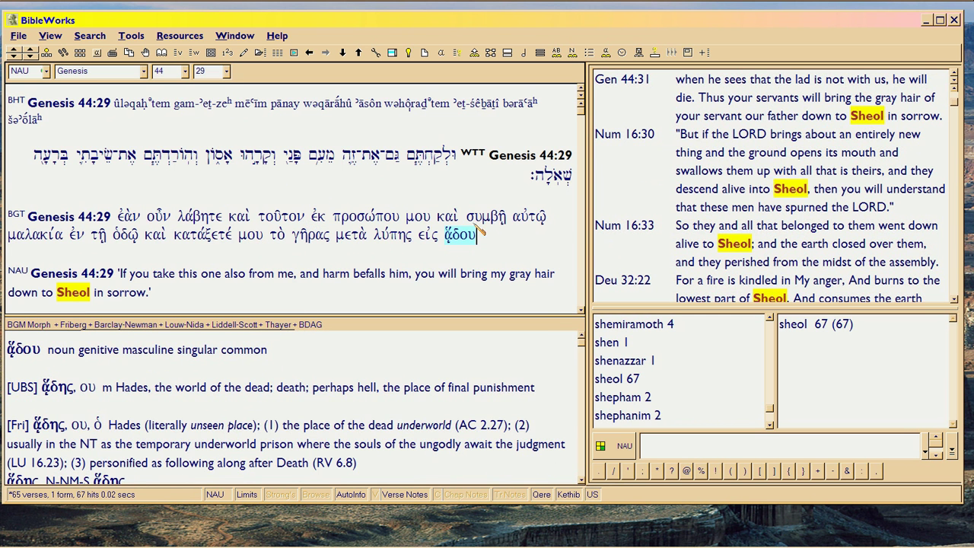
click(574, 171)
click(575, 171)
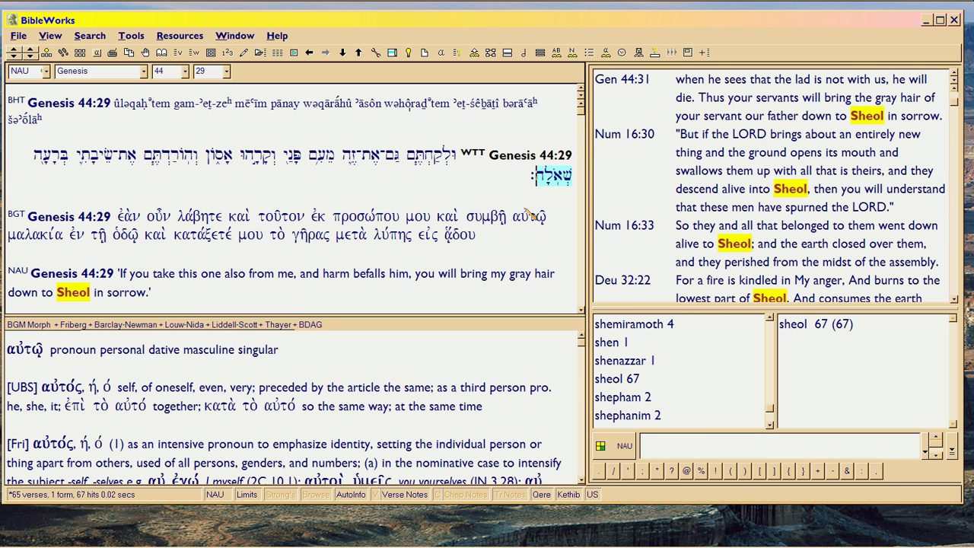
click(645, 138)
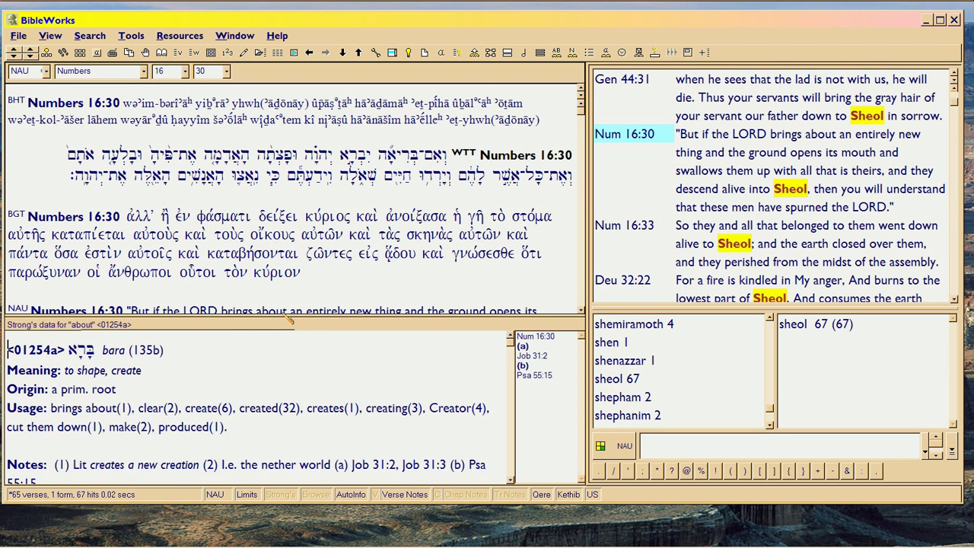
Step: Enlarge the verse text area and bring up the she'ol wordbook entry for שְׁאֹלָה
drag(278, 315, 280, 341)
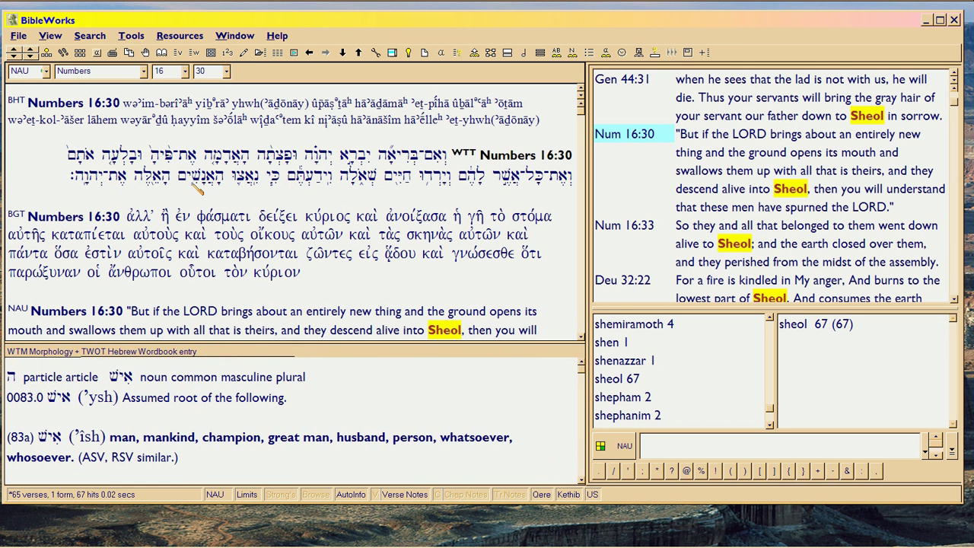
click(342, 177)
click(342, 175)
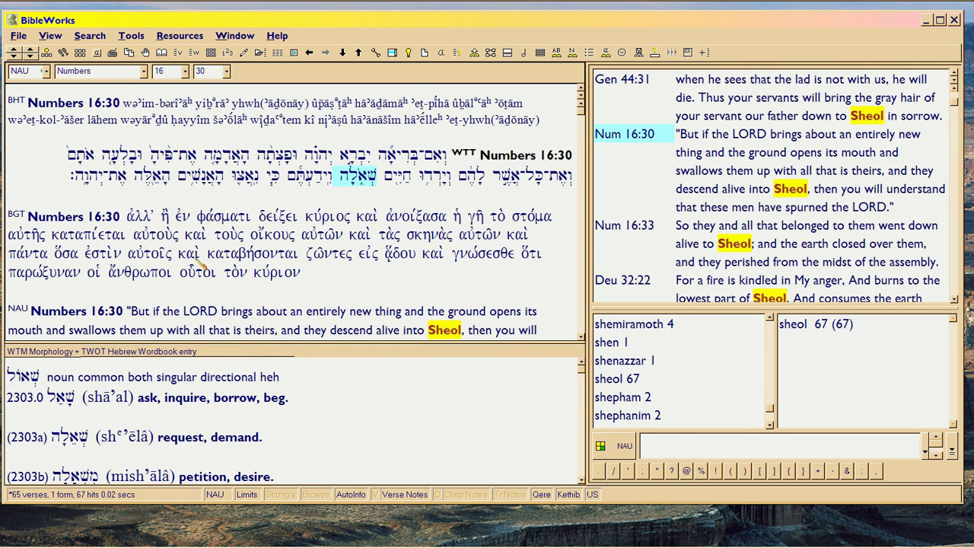
Step: Alternate between ᾅδου and שְׁאֹלָה in Numbers 16:30, then go to Numbers 16:33
click(392, 256)
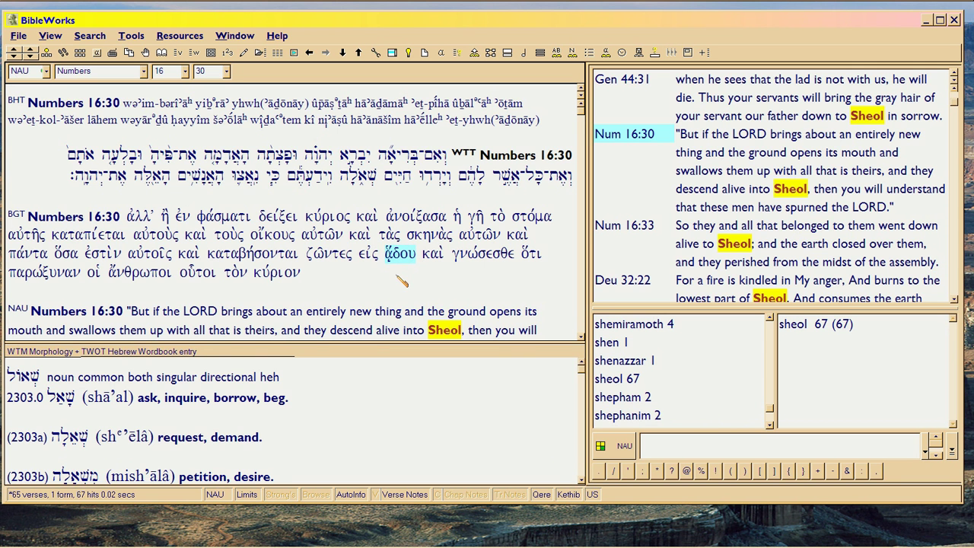
click(373, 179)
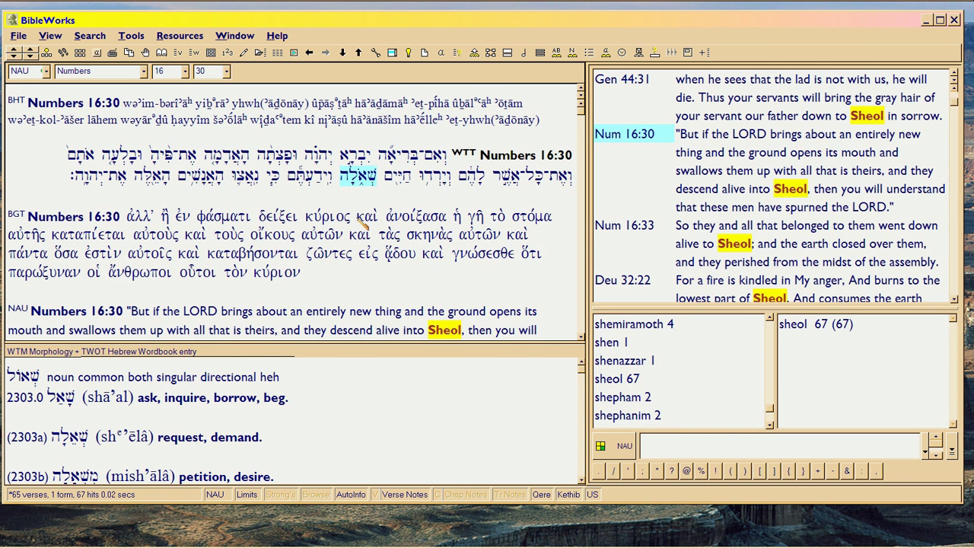
click(388, 256)
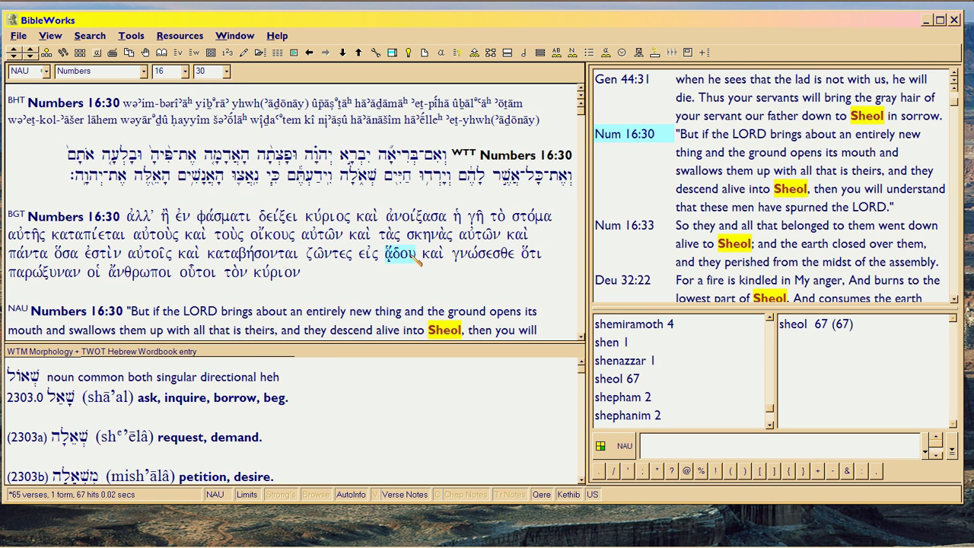
click(626, 224)
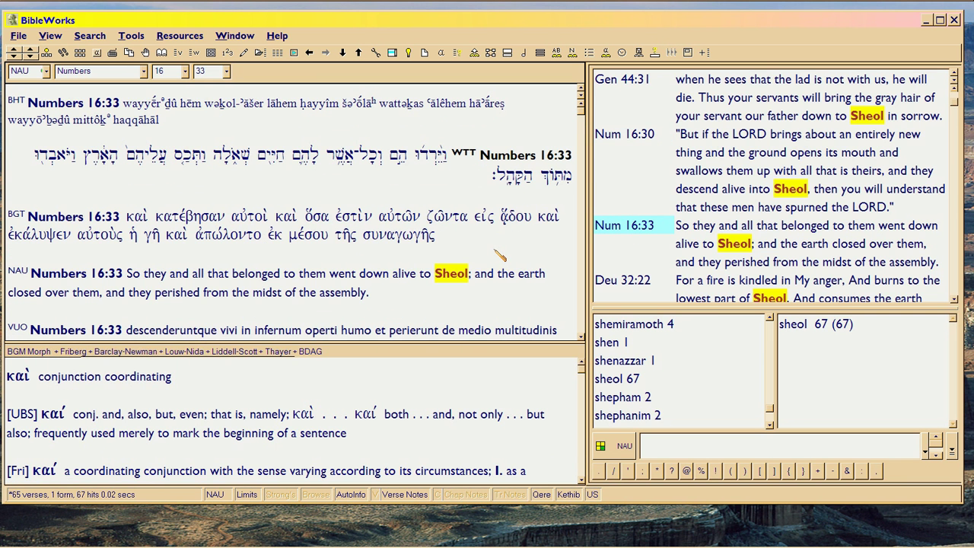
Step: Read the lexicon entries for ᾅδου and שְׁאֹלָה in Numbers 16:33, then open Deuteronomy 32:22
mouse_move(505, 220)
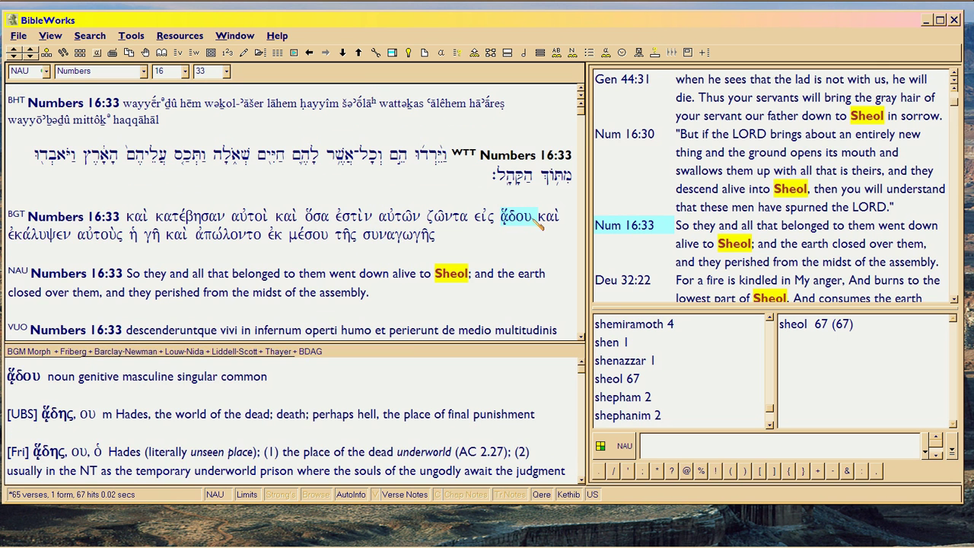
mouse_move(541, 181)
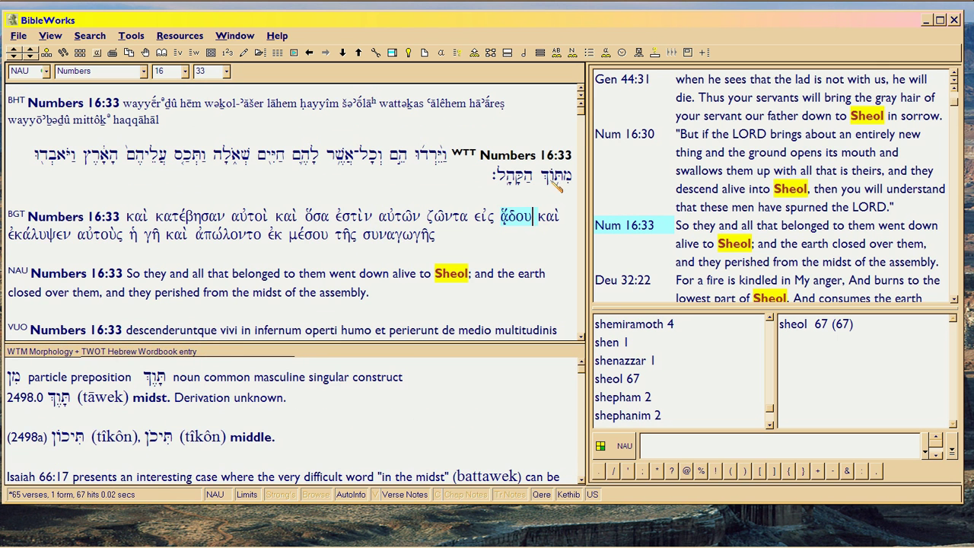
mouse_move(255, 162)
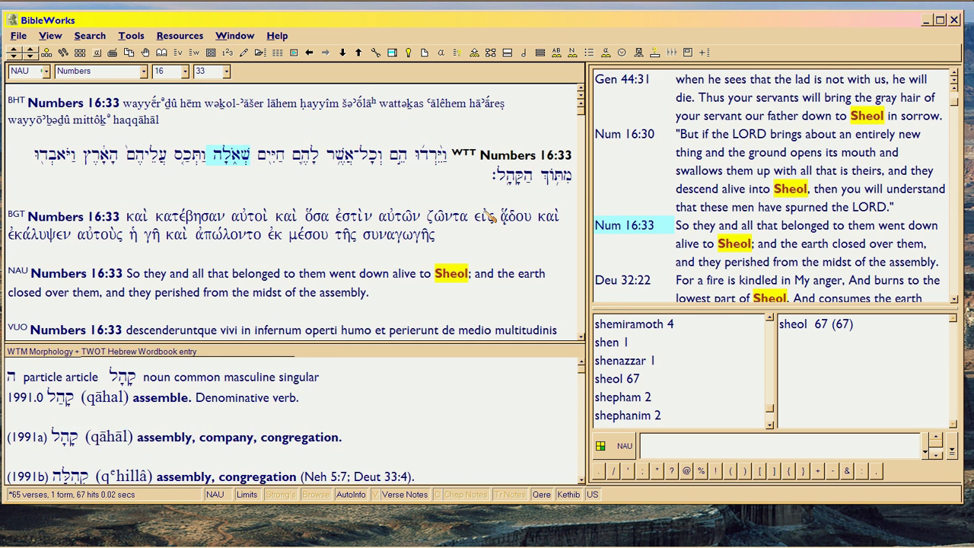
click(637, 281)
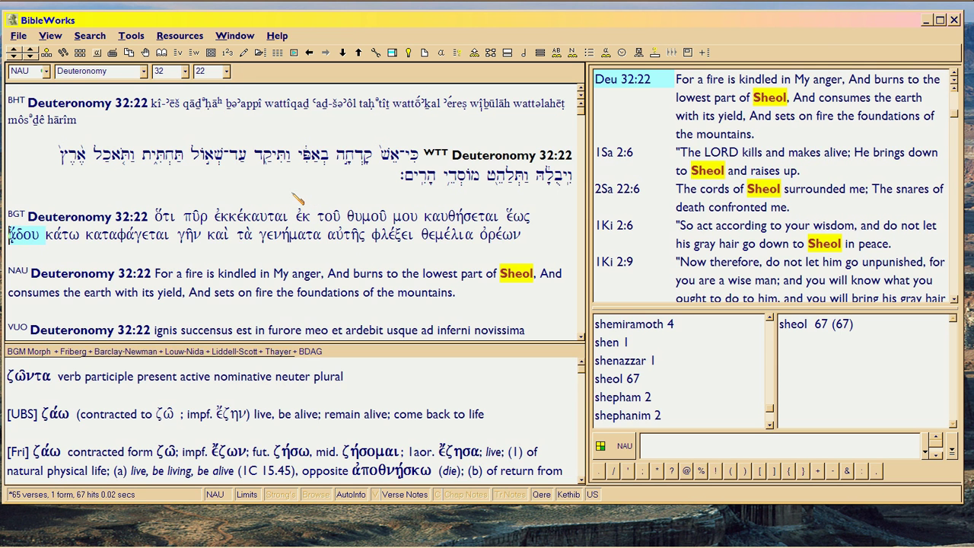
click(225, 160)
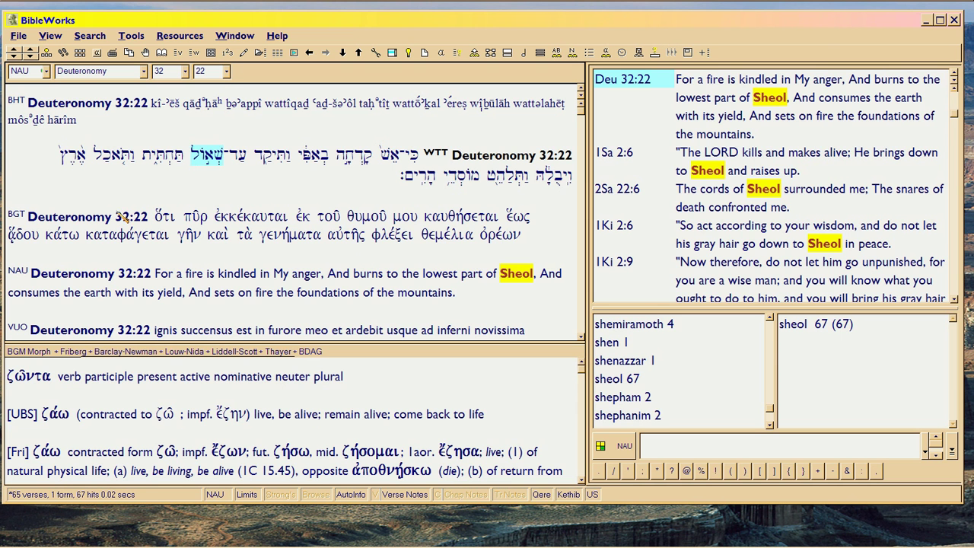
click(26, 234)
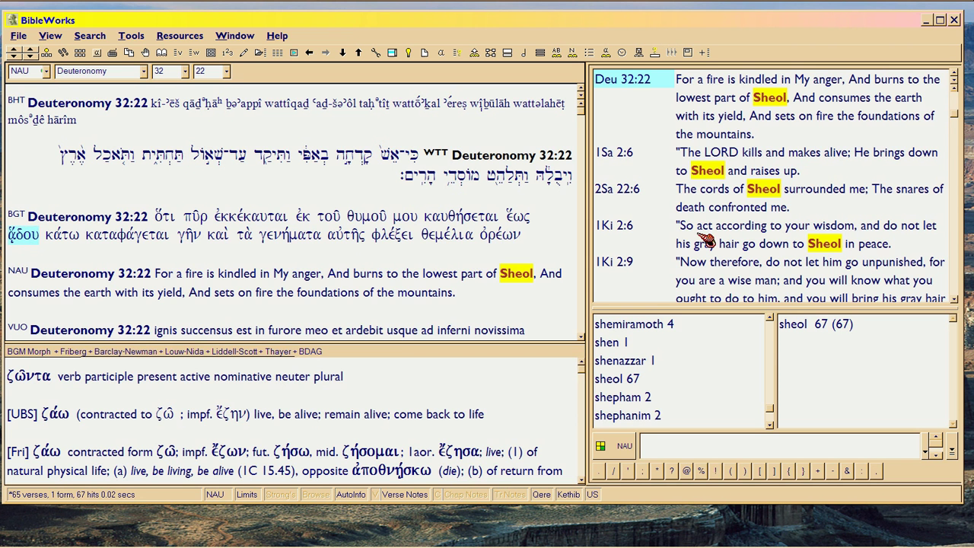
click(624, 153)
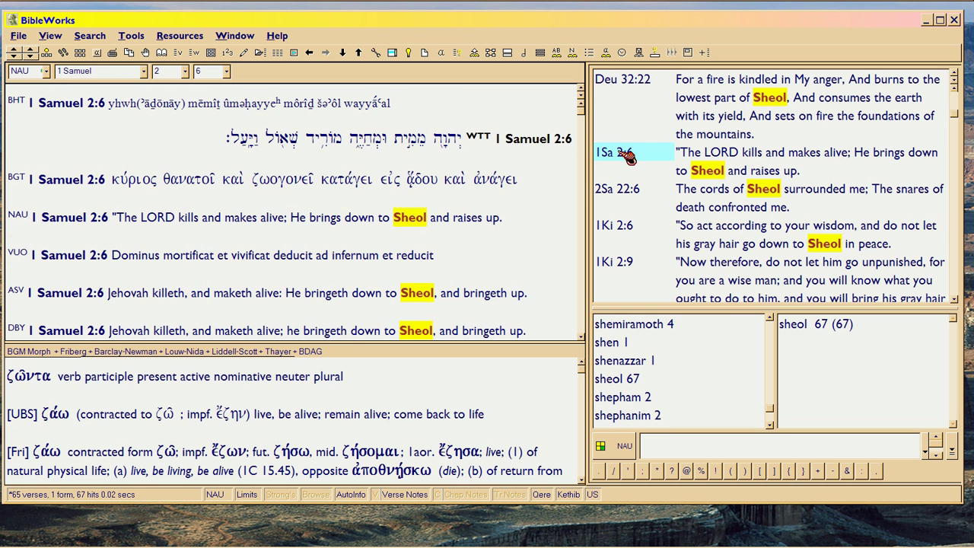
Step: Load the BGM morphology and UBS/Friberg Hades entries for ᾅδου in 1 Samuel 2:6
mouse_move(508, 187)
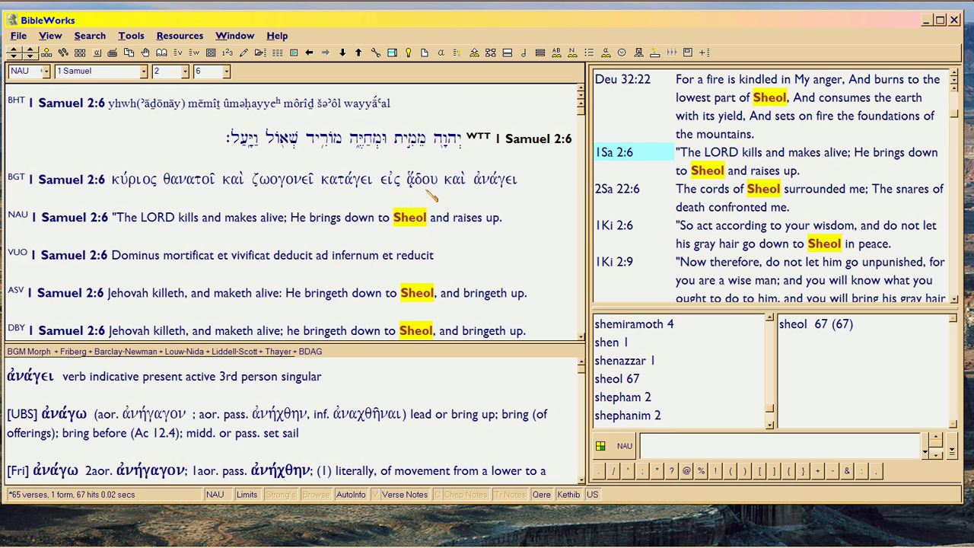
mouse_move(426, 190)
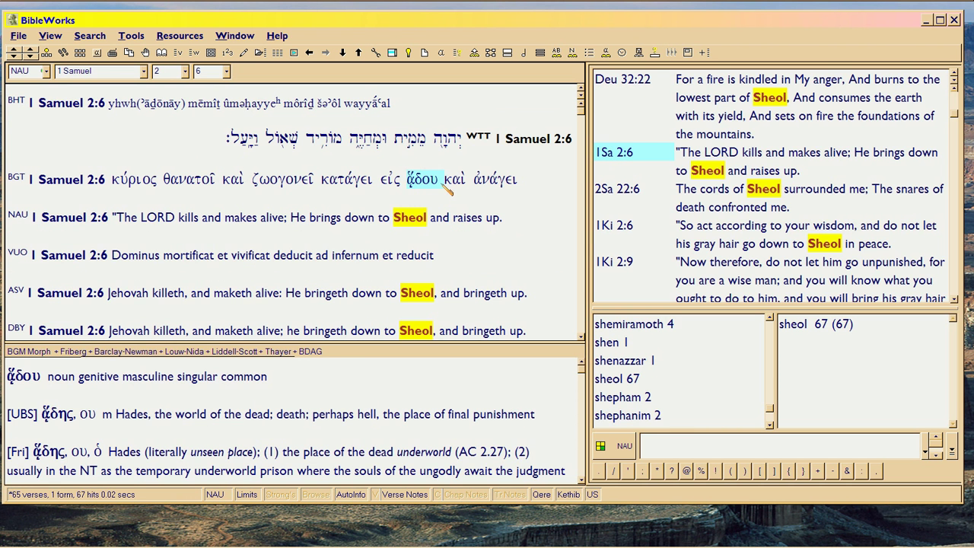
mouse_move(310, 149)
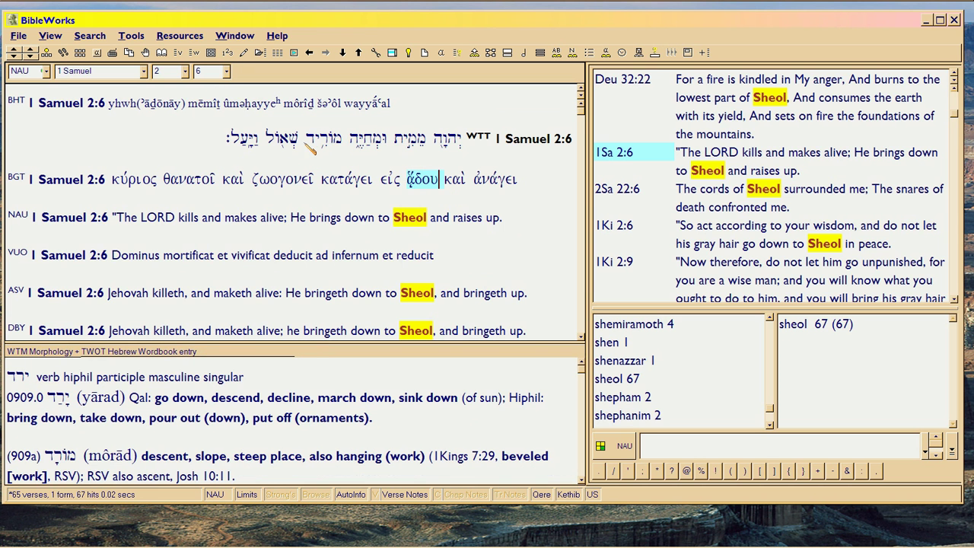
mouse_move(280, 148)
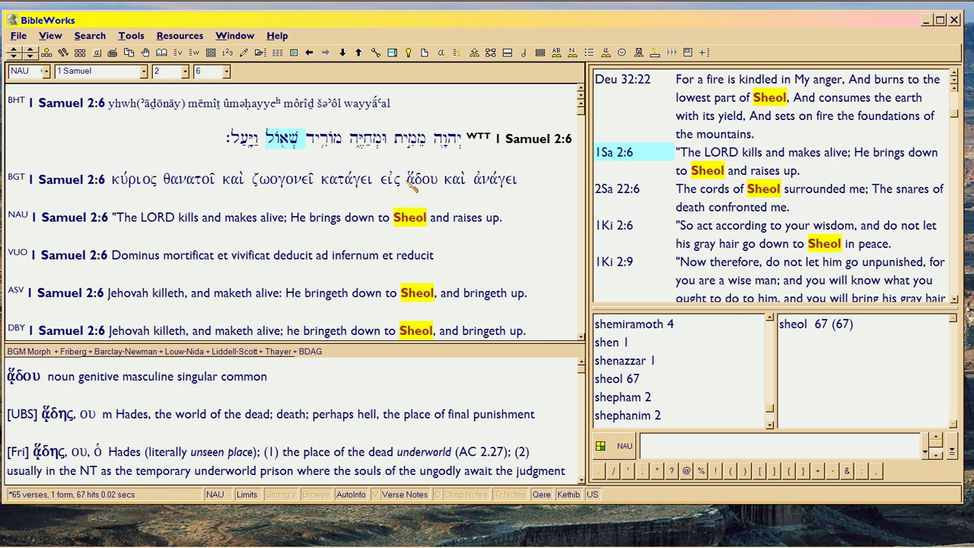
Step: Open 2 Samuel 22:6 and check the Hebrew and Greek lexicon entries, ending on ἐκύκλωσαν ('surround')
click(614, 190)
mouse_move(363, 236)
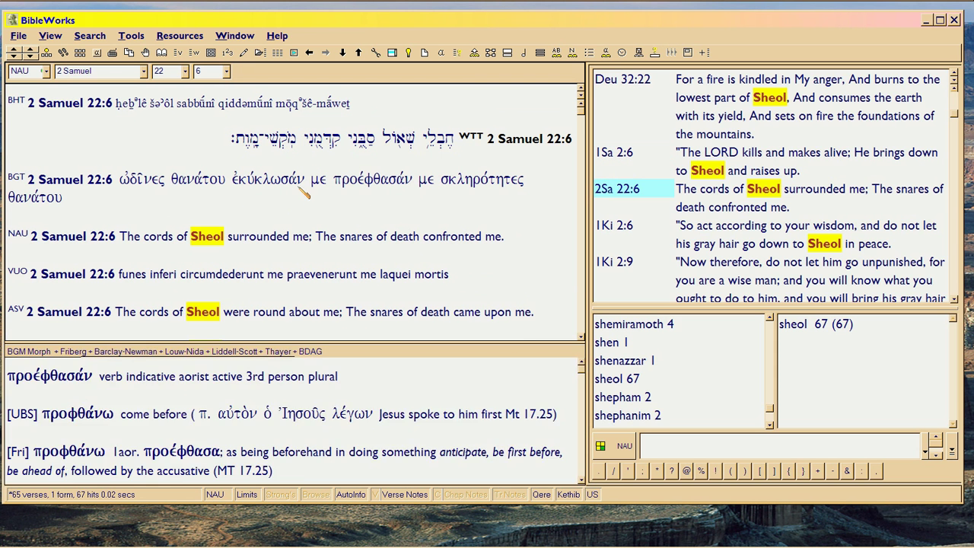
mouse_move(312, 187)
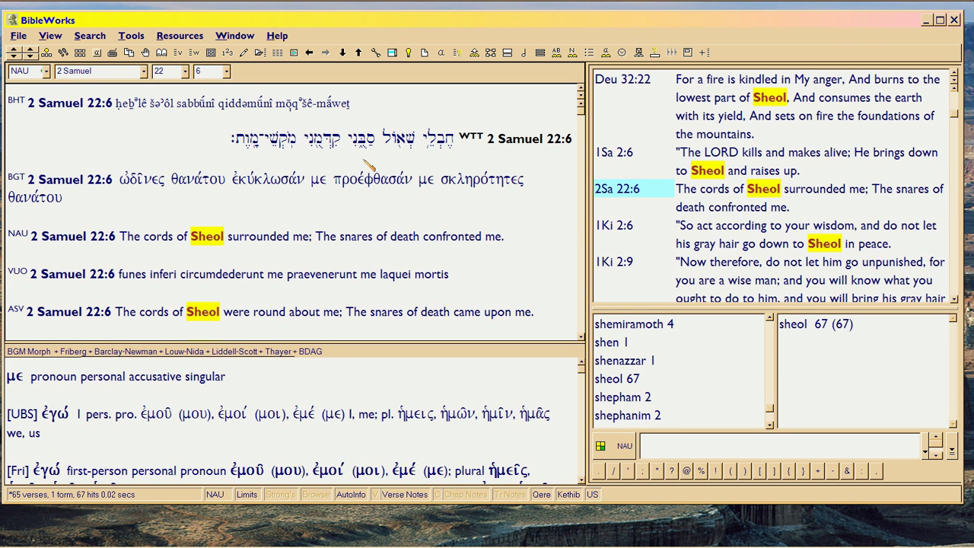
mouse_move(414, 144)
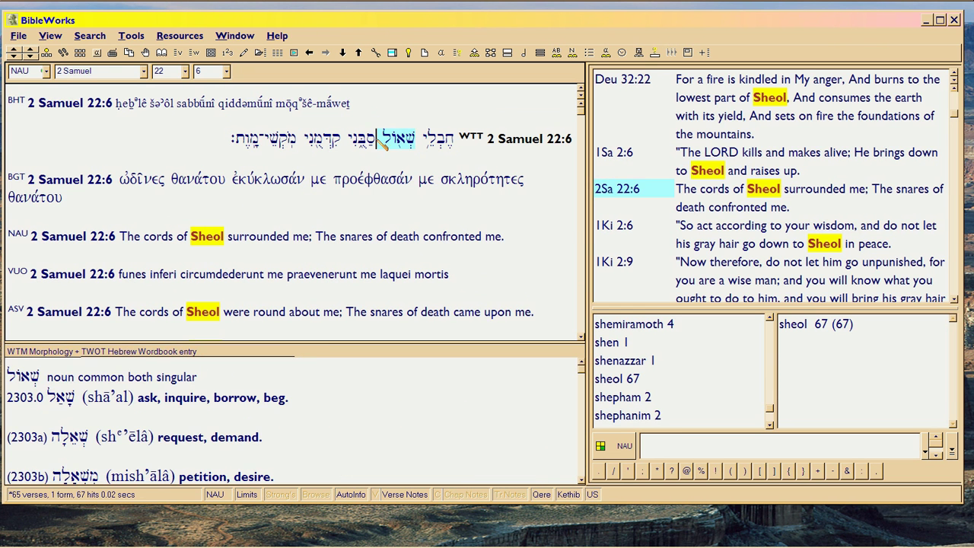
mouse_move(177, 188)
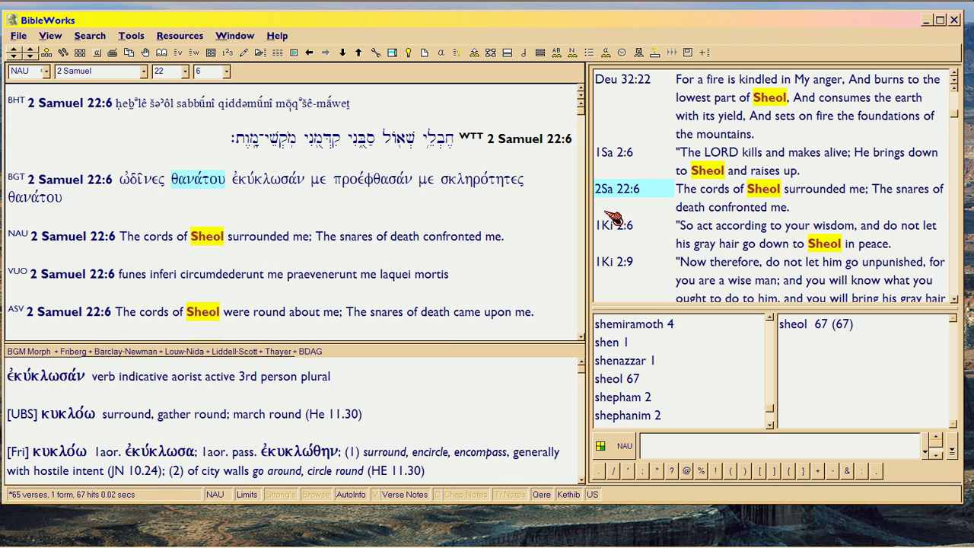
Step: Display 1 Kings 2:6 in Hebrew, Greek, NAU, Latin and ASV, scrolling the results list
click(628, 227)
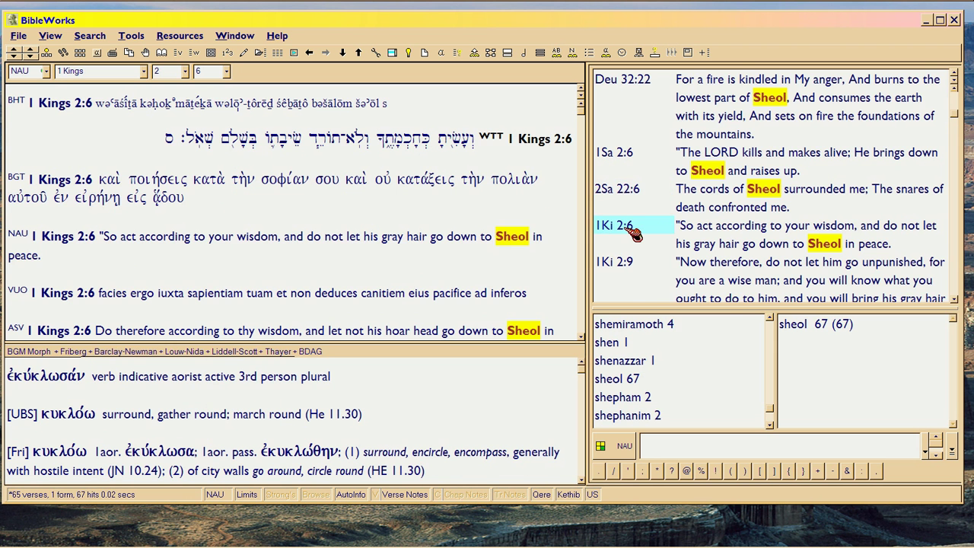
scroll(631, 232, down, 3)
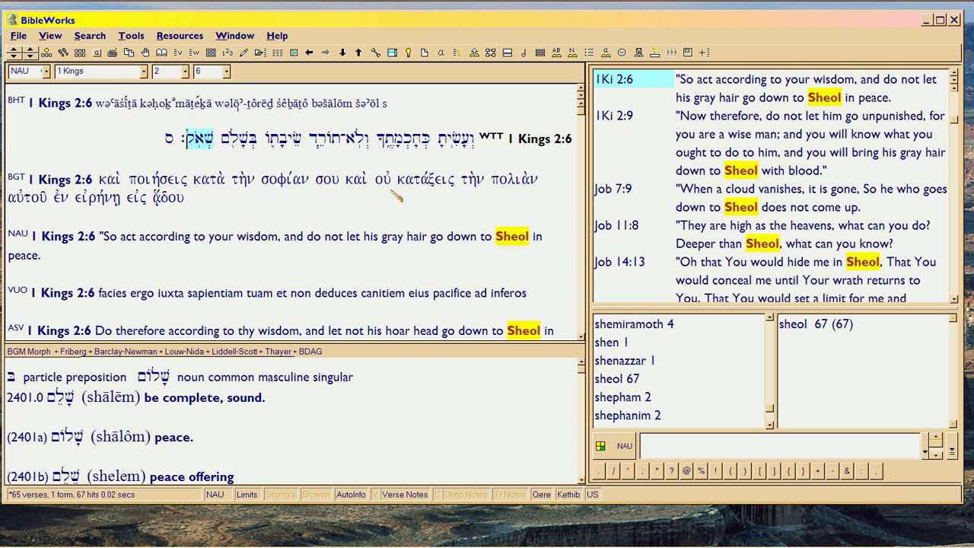
Step: Open 1 Kings 2:9 and select שְׁאוֹל in the WTT line to show its TWOT lexicon entry
click(620, 119)
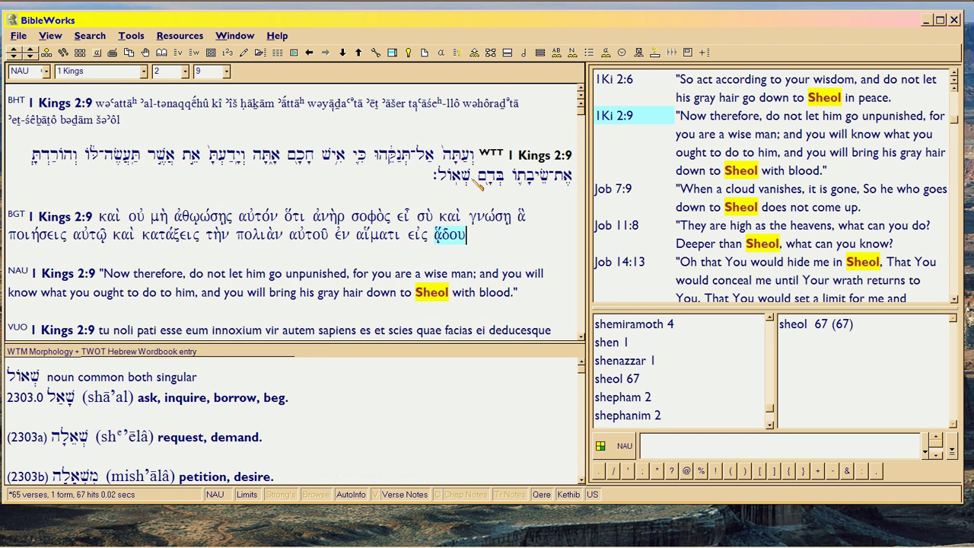
drag(473, 178, 452, 185)
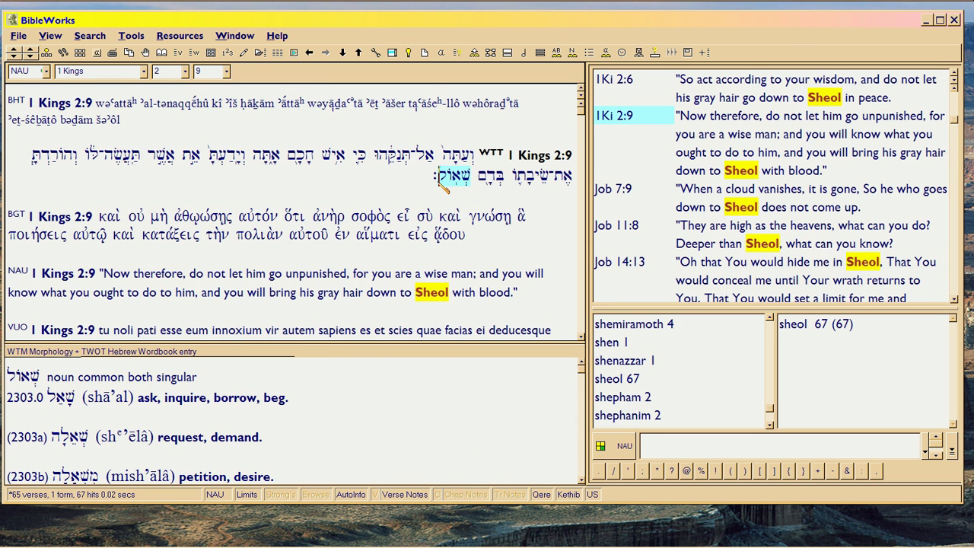
Step: Open Job 7:9 and switch the results layout to Verse Listbox + Text ONLY
click(618, 192)
scroll(618, 228, down, 5)
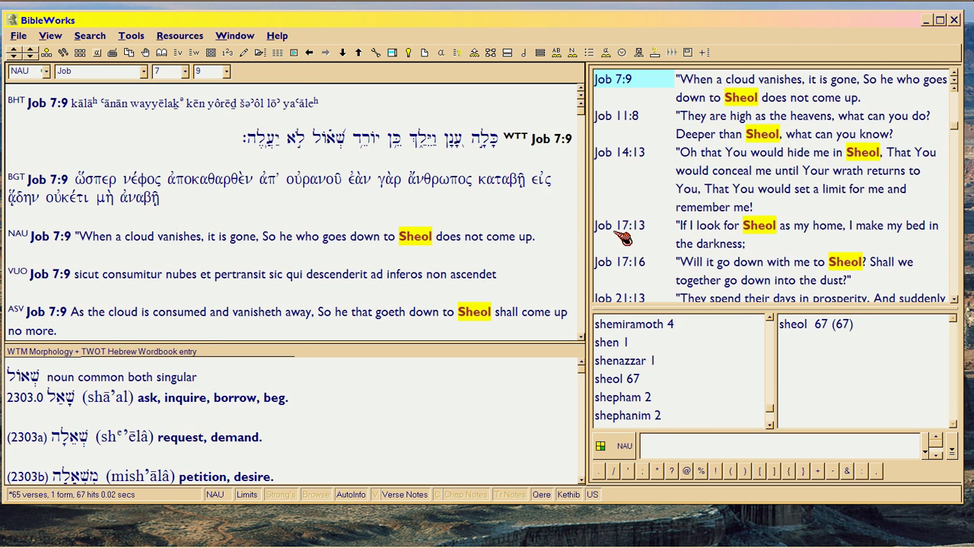
scroll(622, 238, down, 2)
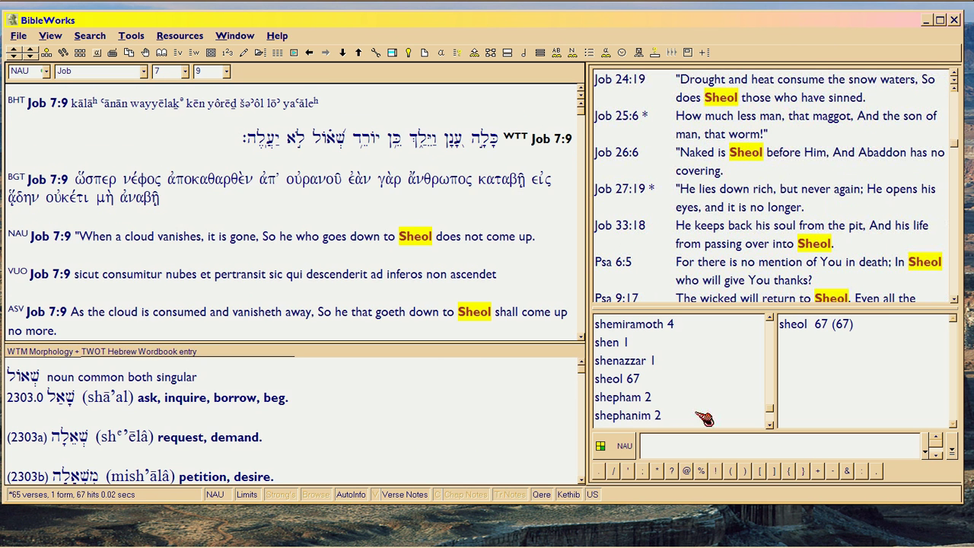
right_click(719, 385)
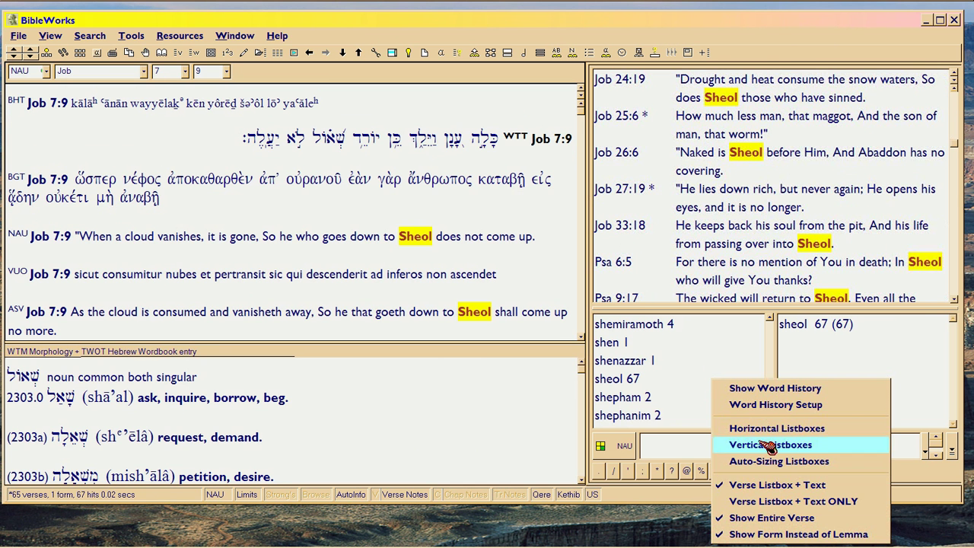
click(730, 501)
Step: View the Sheol hits Psalm 6:5, Ecclesiastes 9:10 and Song of Solomon 8:6 in turn
click(630, 301)
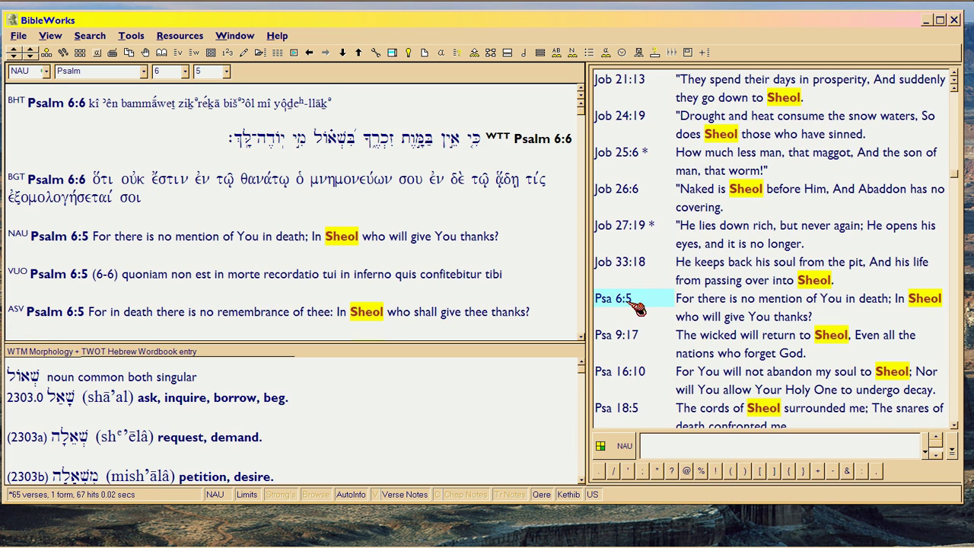
scroll(631, 305, down, 2)
scroll(635, 308, down, 6)
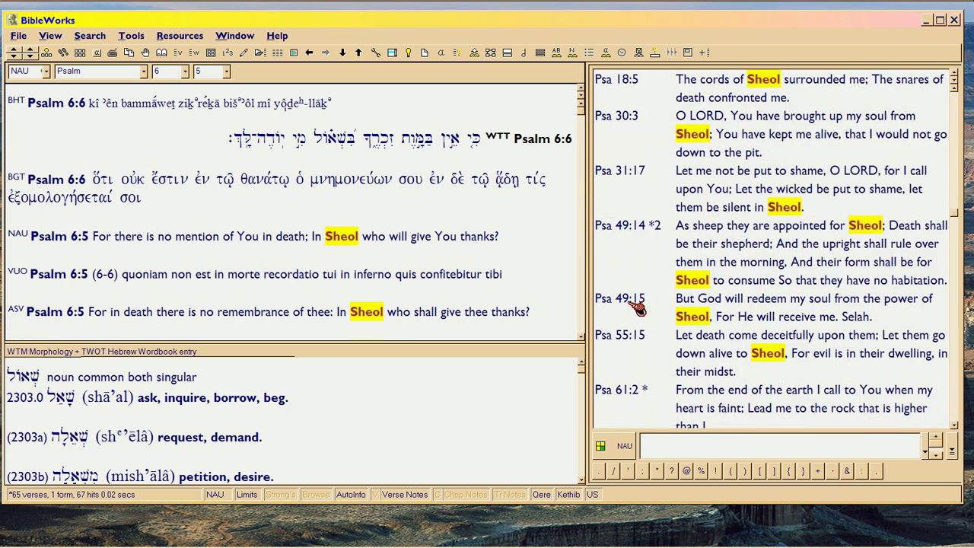
scroll(635, 308, down, 8)
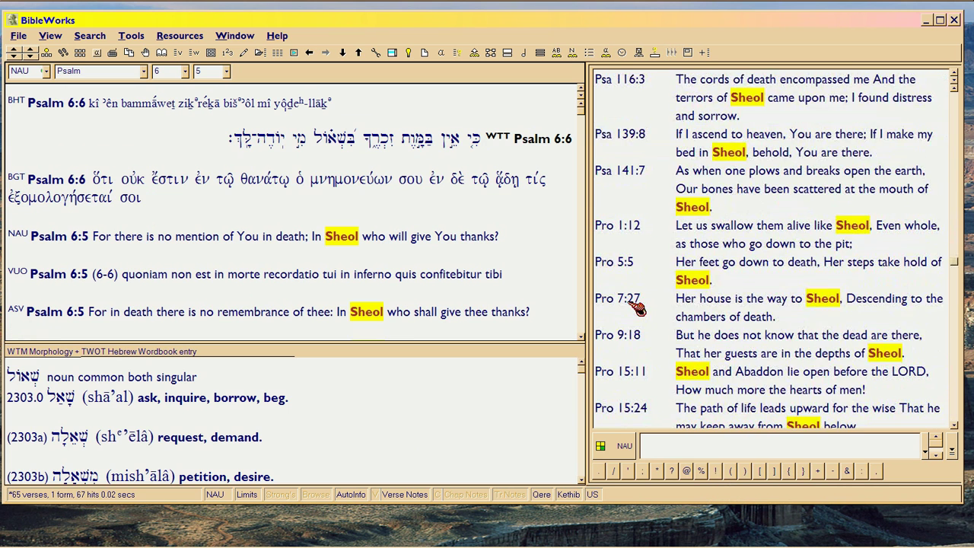
scroll(636, 308, down, 5)
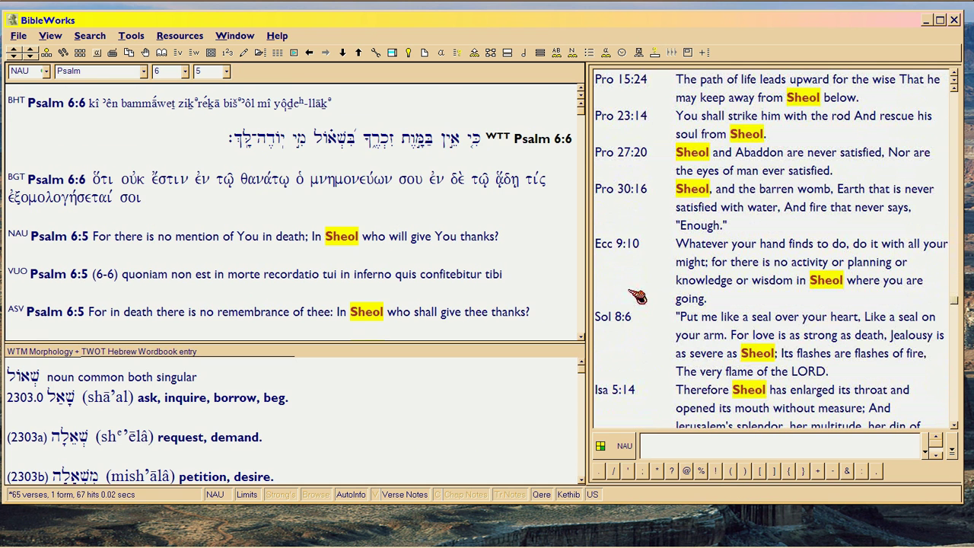
click(628, 247)
scroll(624, 282, down, 2)
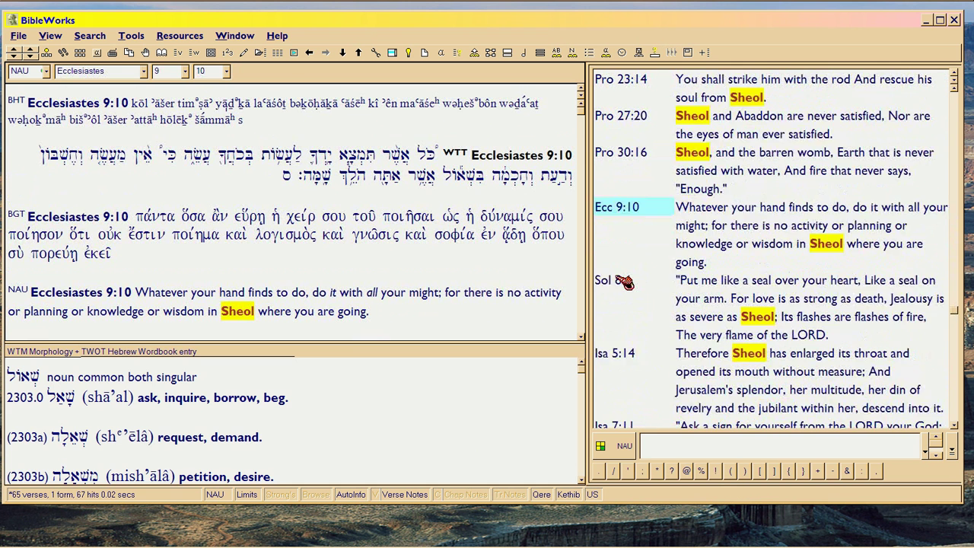
click(614, 245)
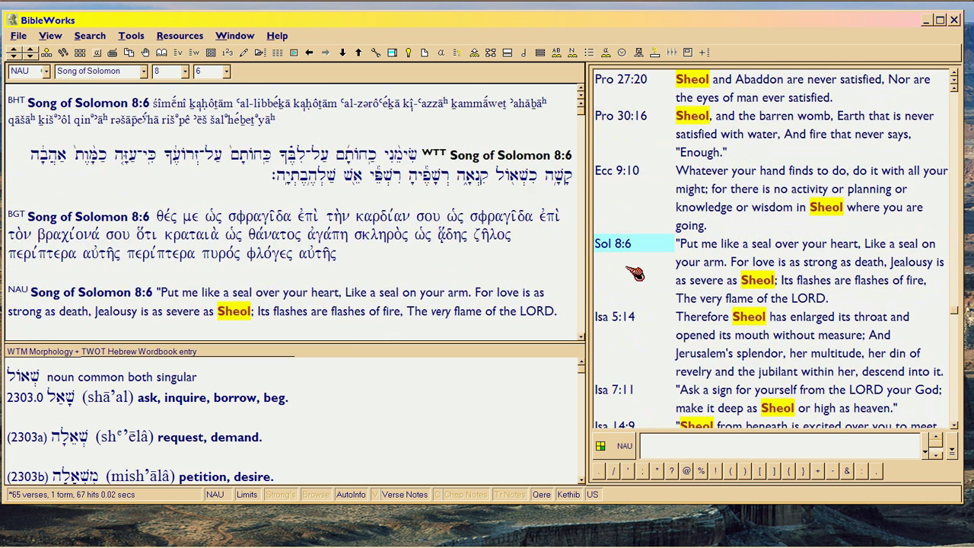
Step: View the Sheol hits Isaiah 5:14, Ezekiel 31:17 and Jonah 2:2 in turn
scroll(634, 272, down, 2)
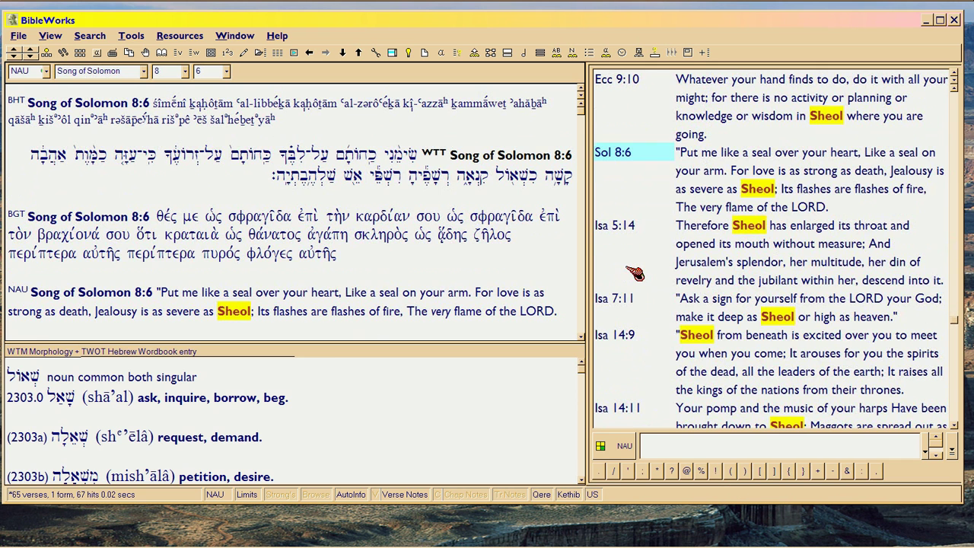
click(620, 227)
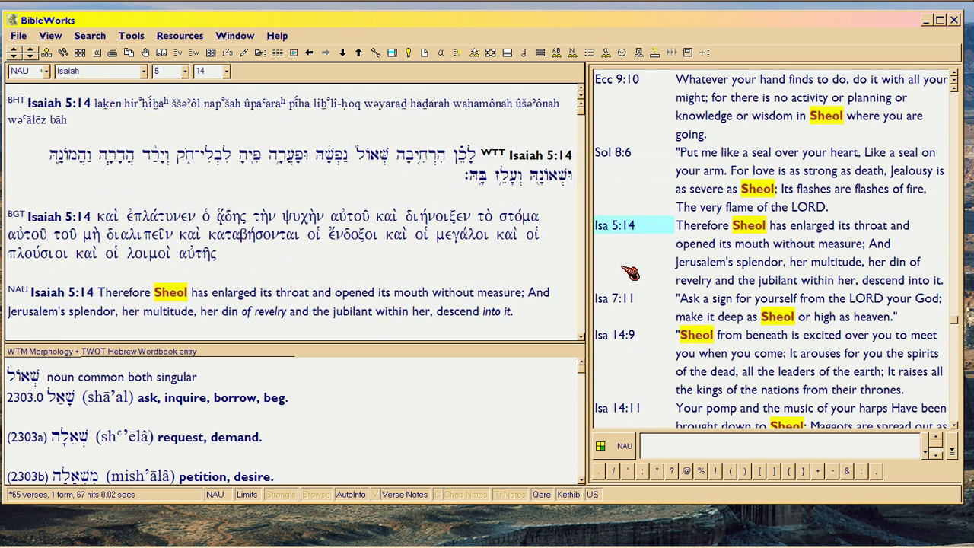
scroll(629, 274, down, 4)
scroll(630, 273, down, 5)
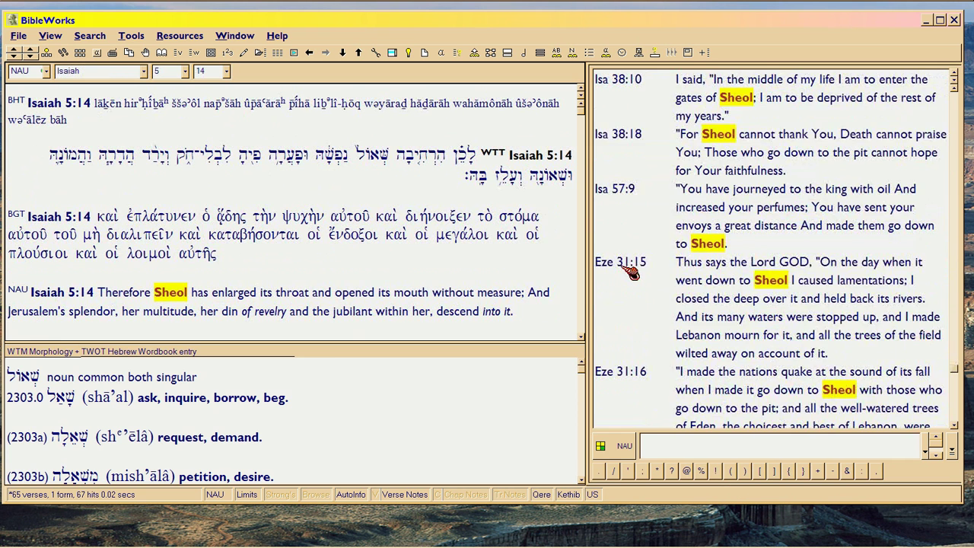
click(628, 281)
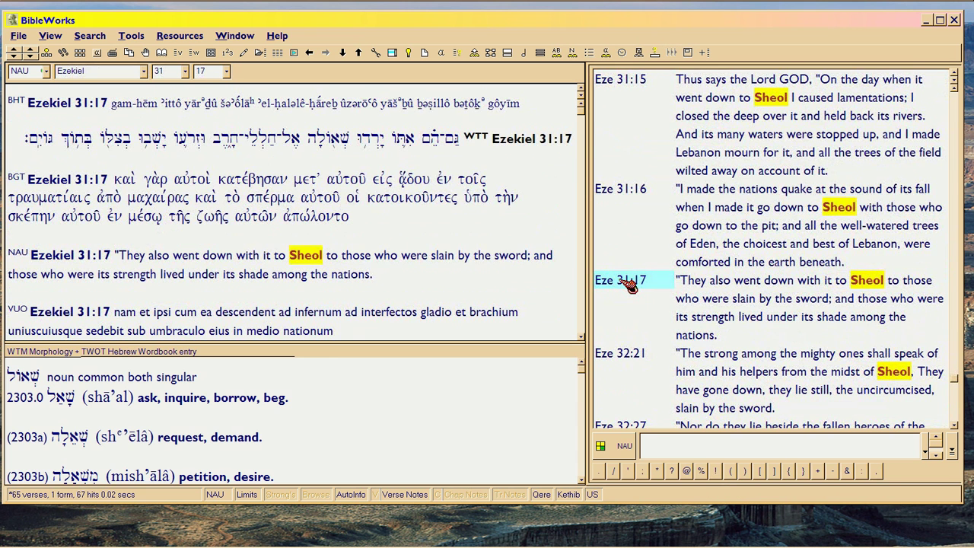
scroll(628, 283, down, 8)
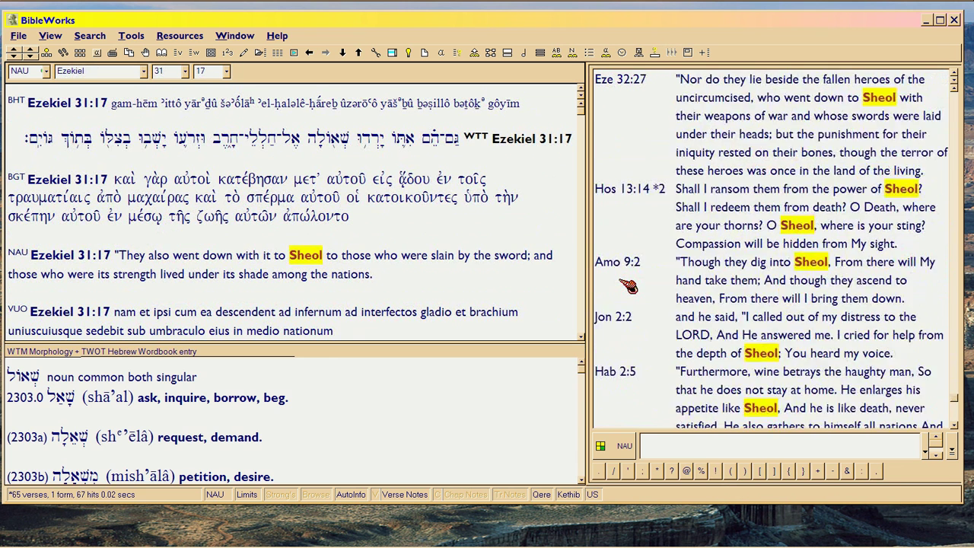
click(633, 211)
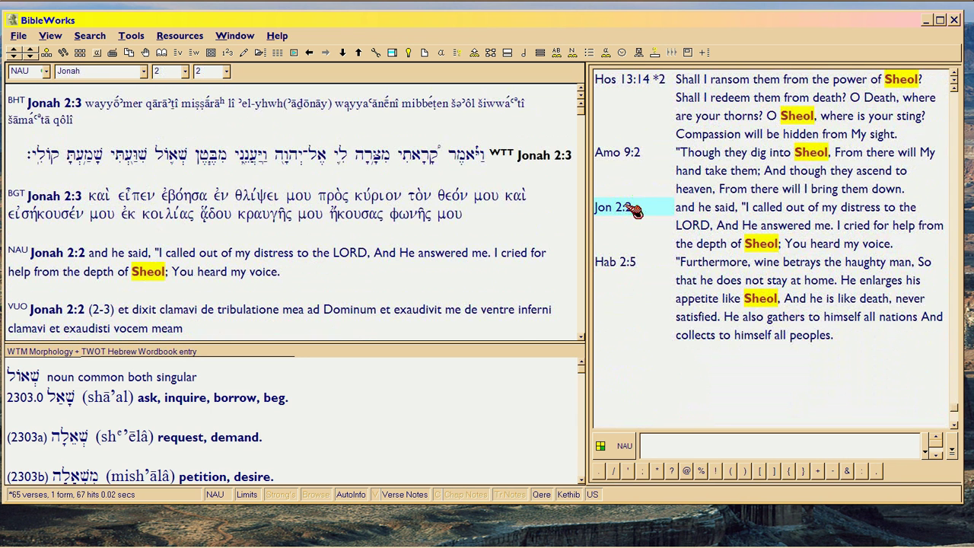